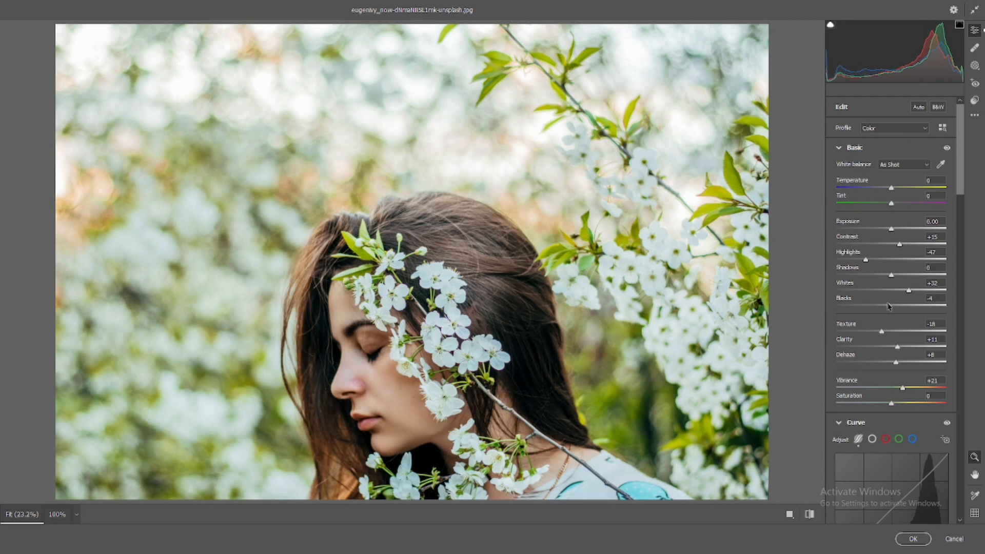
Set the Sharpening amount to 29 in the Detail settings
{"action": "scroll", "coordinate": [884, 299], "scroll_direction": "down", "scroll_amount": 10}
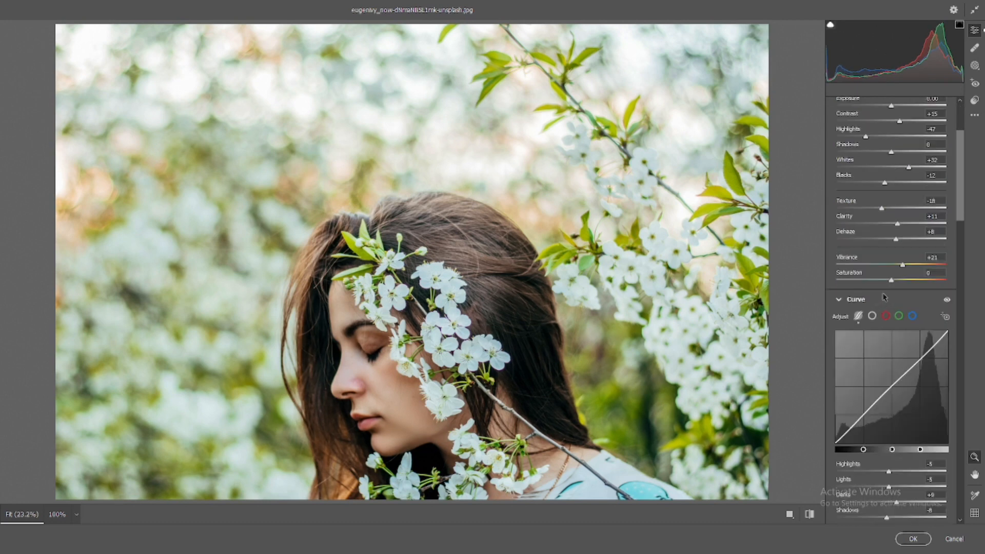
{"action": "mouse_move", "coordinate": [851, 255]}
{"action": "left_mouse_down"}
{"action": "mouse_move", "coordinate": [865, 256]}
{"action": "mouse_move", "coordinate": [857, 254]}
{"action": "left_mouse_up"}
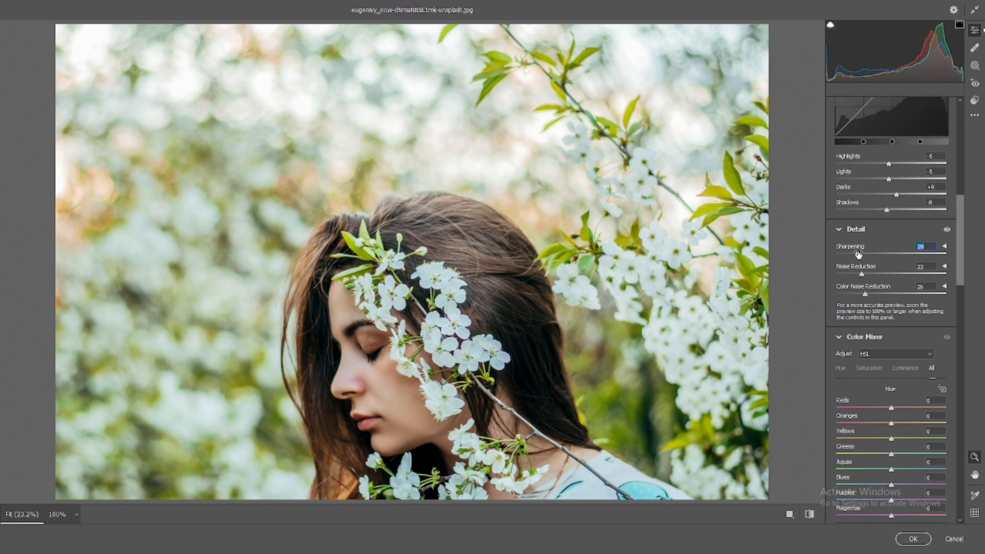
Shift the Color Mixer hues: Yellows to -100, and Greens, Aquas and Blues to +100
{"action": "scroll", "coordinate": [857, 253], "scroll_direction": "down", "scroll_amount": 3}
{"action": "left_click_drag", "start_coordinate": [891, 315], "coordinate": [836, 317]}
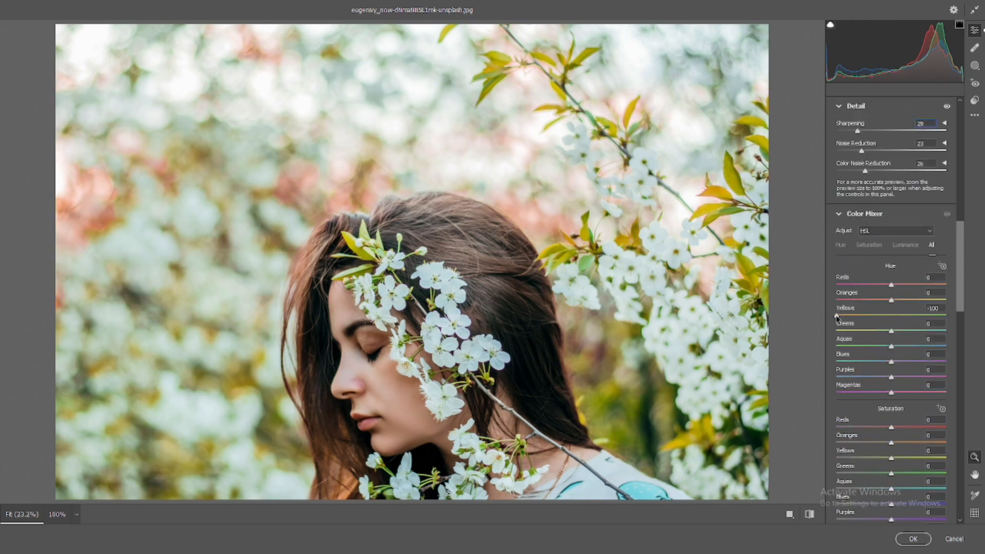
{"action": "left_click_drag", "start_coordinate": [891, 330], "coordinate": [947, 331]}
{"action": "scroll", "coordinate": [895, 230], "scroll_direction": "down", "scroll_amount": 3}
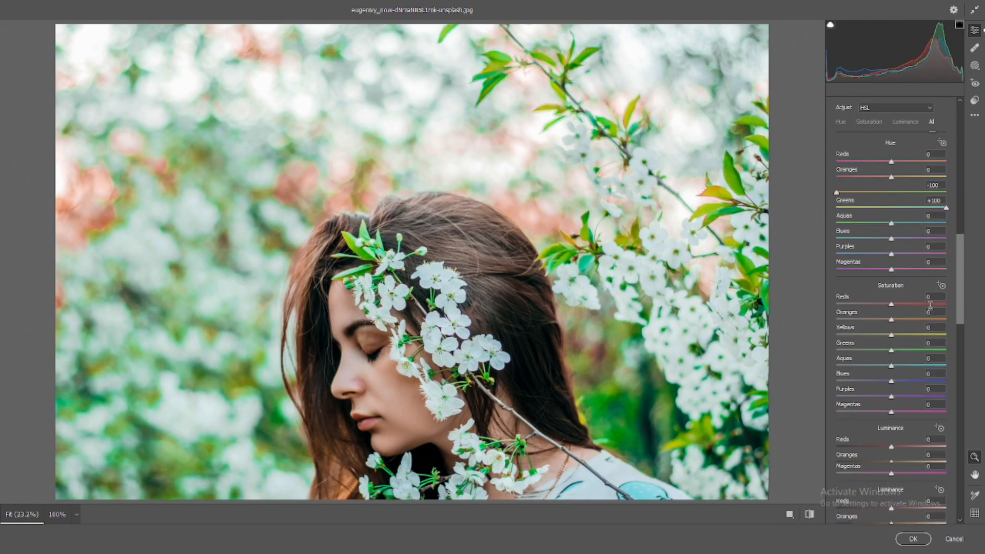
{"action": "left_click_drag", "start_coordinate": [894, 226], "coordinate": [946, 223]}
{"action": "left_click_drag", "start_coordinate": [893, 239], "coordinate": [946, 239]}
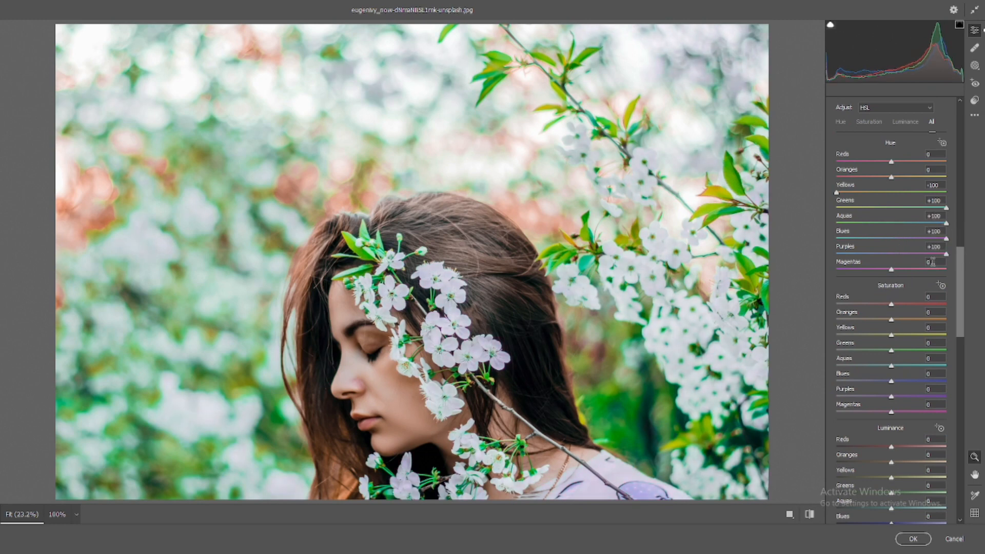
Set the Color Mixer saturation to Reds +14, Yellows -66, Greens +28, Aquas +17, Blues -64, Purples -61 and Magentas -60
{"action": "scroll", "coordinate": [890, 236], "scroll_direction": "down", "scroll_amount": 3}
{"action": "scroll", "coordinate": [891, 236], "scroll_direction": "up", "scroll_amount": 1}
{"action": "left_click_drag", "start_coordinate": [891, 226], "coordinate": [855, 210]}
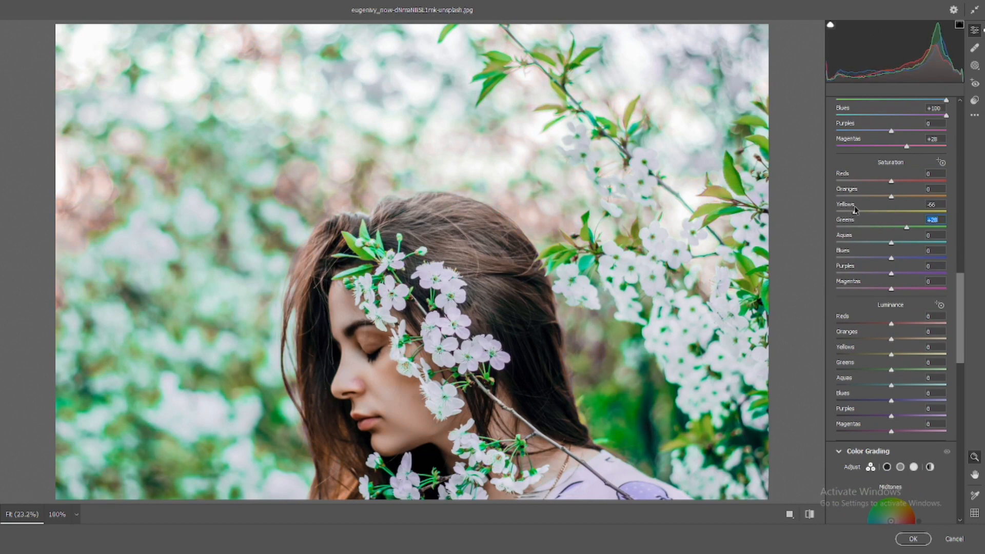
{"action": "left_click_drag", "start_coordinate": [891, 183], "coordinate": [897, 307]}
Set the Color Mixer luminance to Reds +15, Oranges +12, Yellows -21, Greens +16, Purples +12 and Magentas +16
{"action": "scroll", "coordinate": [899, 184], "scroll_direction": "down", "scroll_amount": 2}
{"action": "scroll", "coordinate": [856, 226], "scroll_direction": "down", "scroll_amount": 2}
{"action": "double_click", "coordinate": [857, 260]}
{"action": "double_click", "coordinate": [867, 275]}
Set the Calibration shadow tint to -100, Red and Green Primary hue to +100, Blue Primary hue to -55 and Blue Primary saturation to -11
{"action": "scroll", "coordinate": [897, 292], "scroll_direction": "down", "scroll_amount": 15}
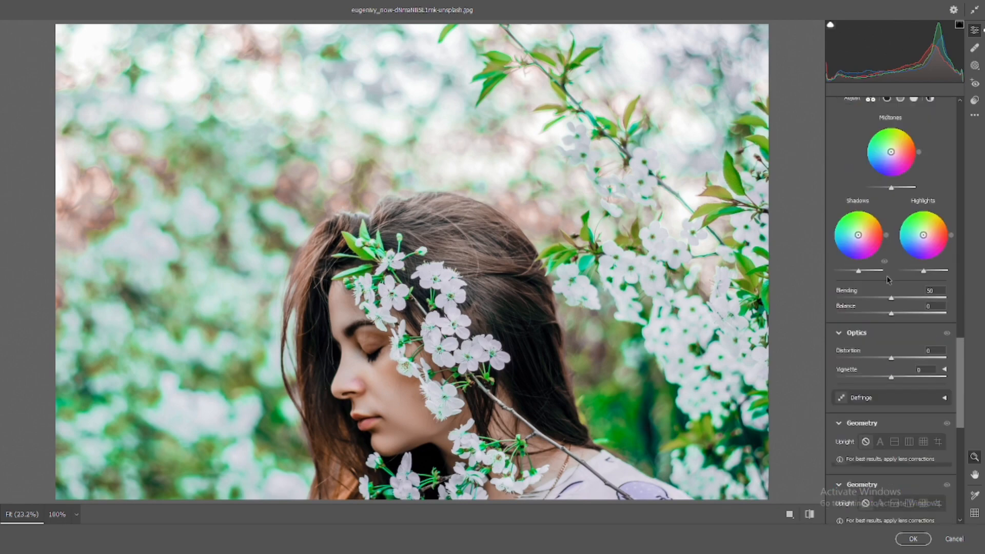
{"action": "left_click_drag", "start_coordinate": [890, 406], "coordinate": [944, 405]}
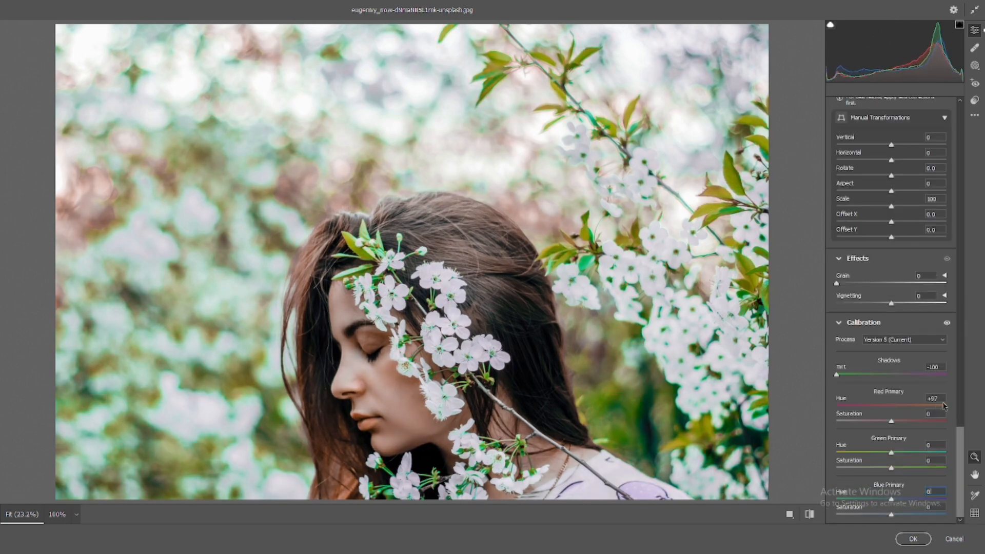
{"action": "left_click_drag", "start_coordinate": [891, 499], "coordinate": [857, 495]}
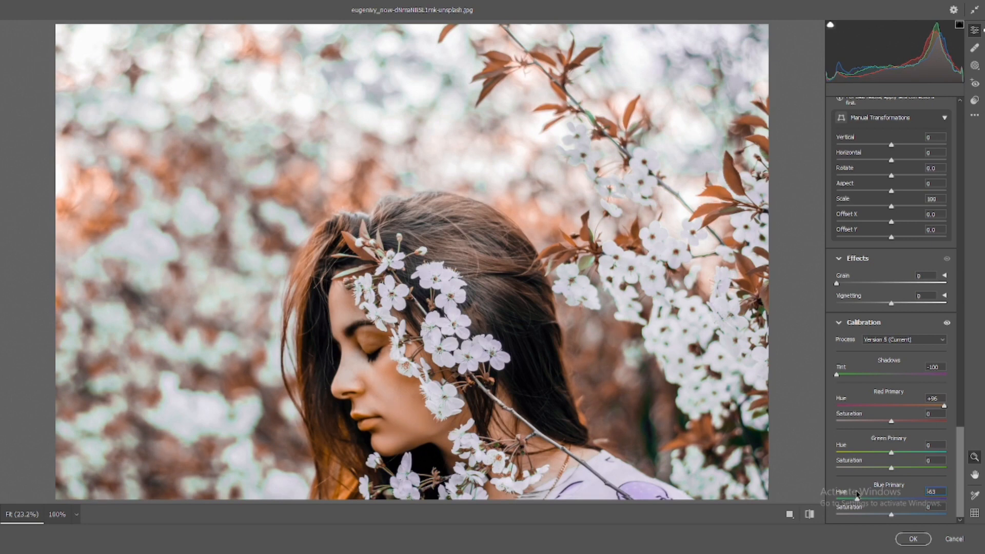
{"action": "left_click_drag", "start_coordinate": [890, 452], "coordinate": [955, 450]}
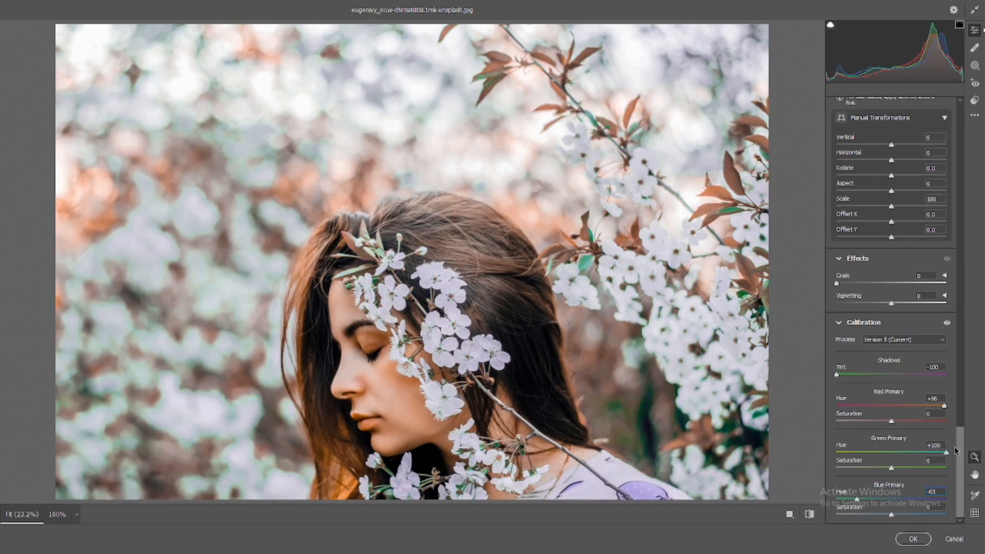
{"action": "left_click_drag", "start_coordinate": [891, 514], "coordinate": [868, 496]}
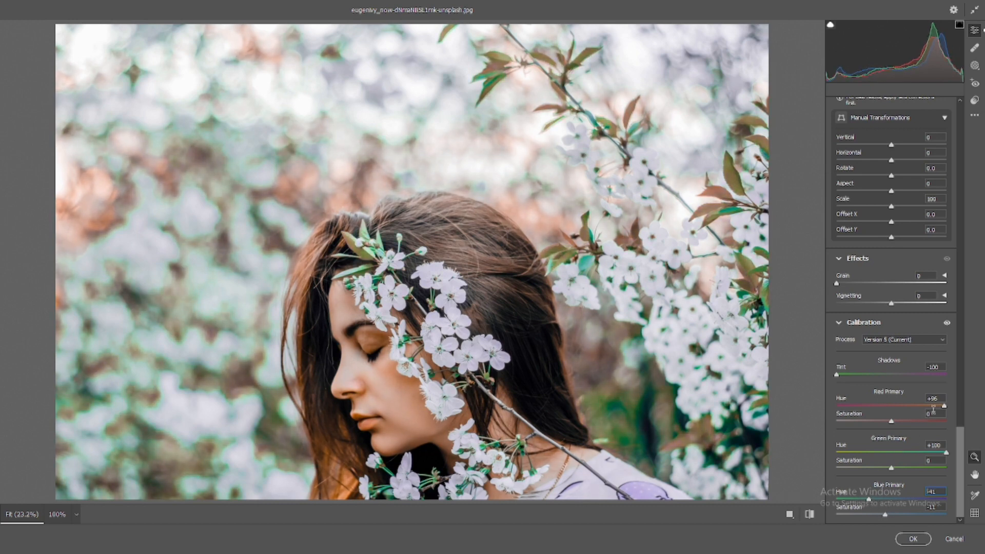
{"action": "left_click_drag", "start_coordinate": [943, 409], "coordinate": [971, 407]}
{"action": "mouse_move", "coordinate": [869, 498]}
{"action": "left_mouse_down"}
{"action": "mouse_move", "coordinate": [854, 496]}
{"action": "mouse_move", "coordinate": [862, 500]}
{"action": "left_mouse_up"}
Nudge the white balance Tint slightly toward magenta in the Basic settings
{"action": "scroll", "coordinate": [882, 440], "scroll_direction": "up", "scroll_amount": 4}
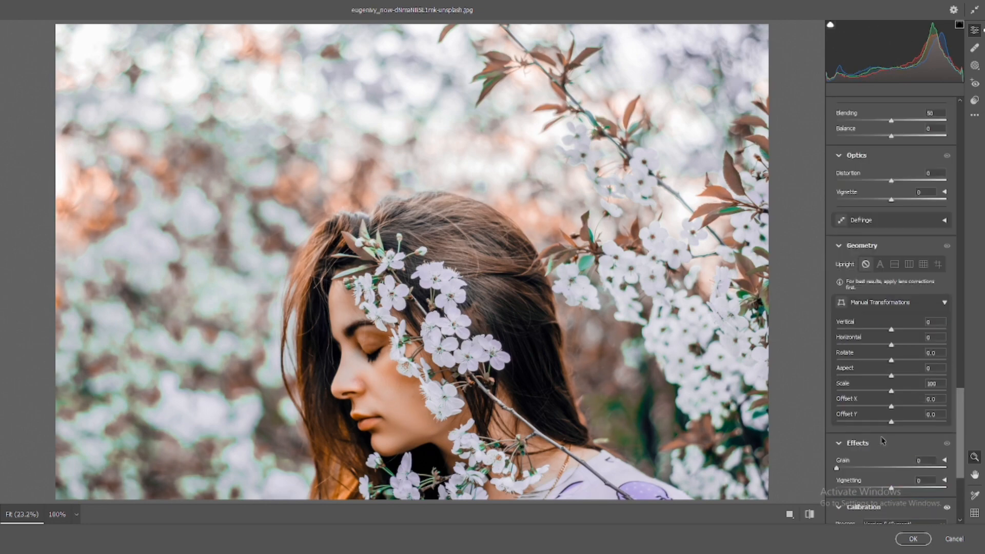
{"action": "scroll", "coordinate": [883, 440], "scroll_direction": "up", "scroll_amount": 15}
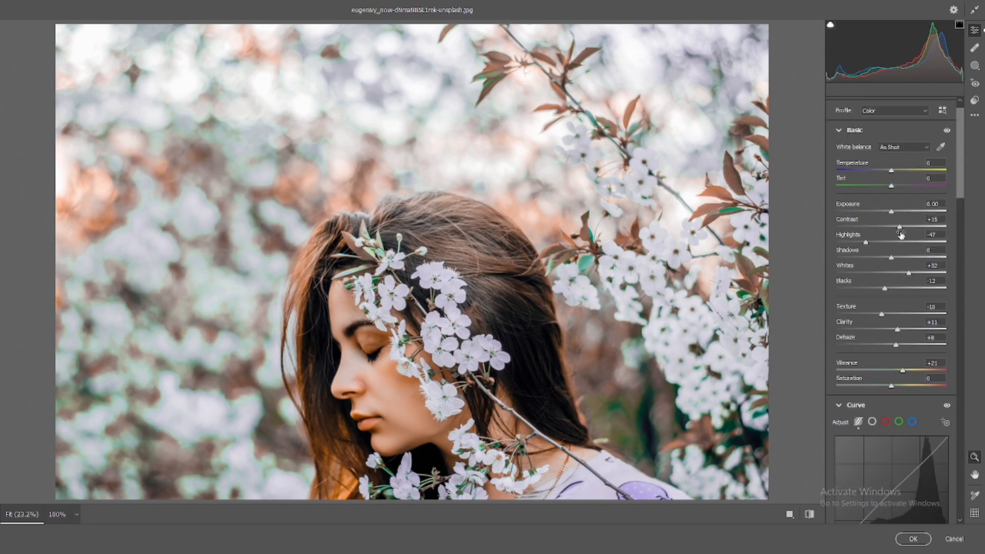
{"action": "mouse_move", "coordinate": [892, 185]}
{"action": "left_mouse_down"}
{"action": "mouse_move", "coordinate": [896, 173]}
{"action": "mouse_move", "coordinate": [894, 186]}
{"action": "left_mouse_up"}
Fine-tune the Color Mixer by setting Yellows saturation to -70, Yellows luminance to -37 and Oranges luminance to +13
{"action": "scroll", "coordinate": [893, 186], "scroll_direction": "down", "scroll_amount": 15}
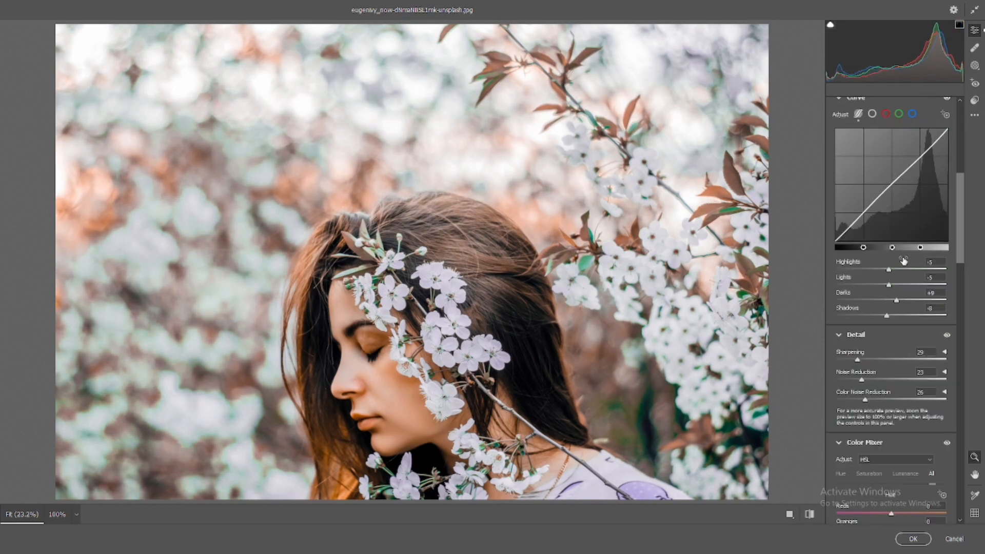
{"action": "scroll", "coordinate": [895, 327], "scroll_direction": "up", "scroll_amount": 3}
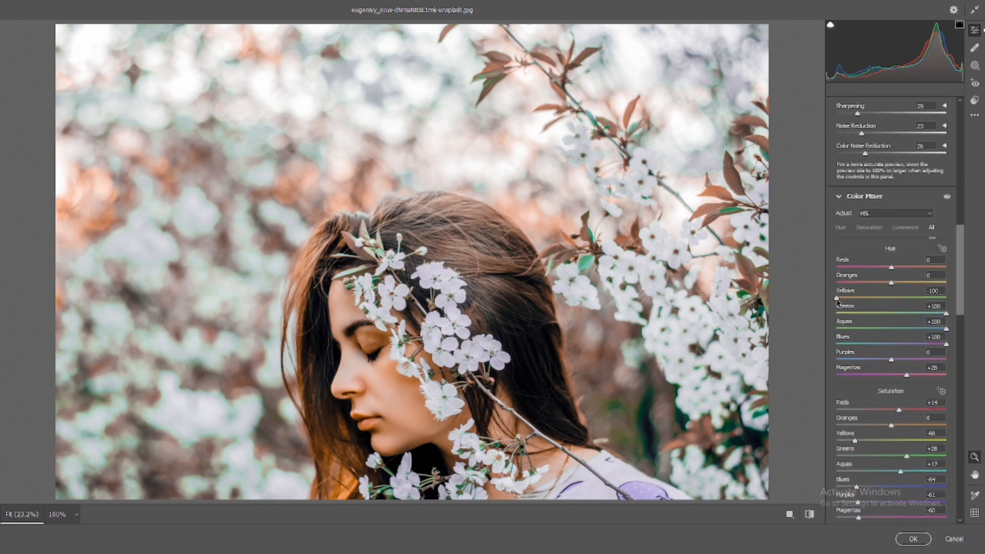
{"action": "scroll", "coordinate": [872, 325], "scroll_direction": "down", "scroll_amount": 3}
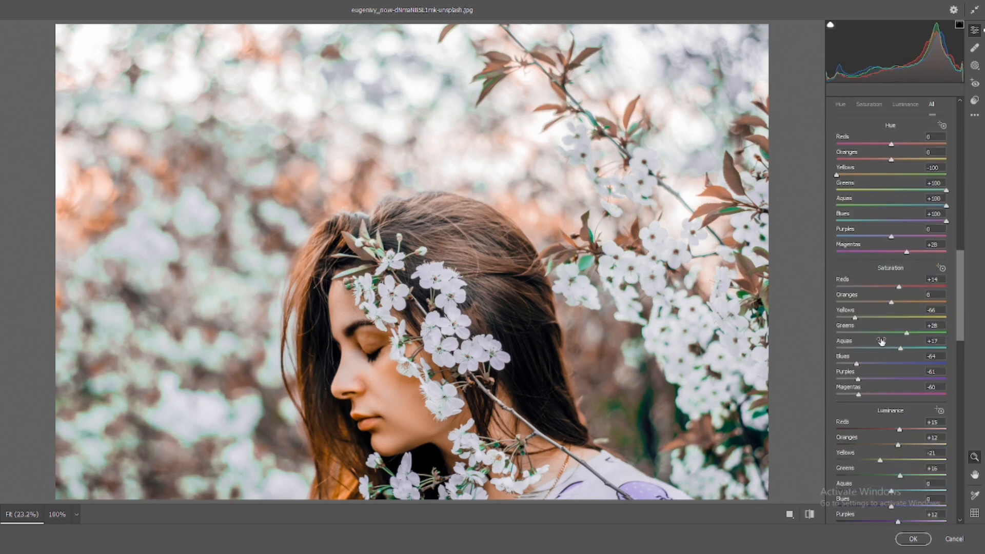
{"action": "left_click_drag", "start_coordinate": [854, 317], "coordinate": [854, 319]}
{"action": "scroll", "coordinate": [853, 319], "scroll_direction": "down", "scroll_amount": 3}
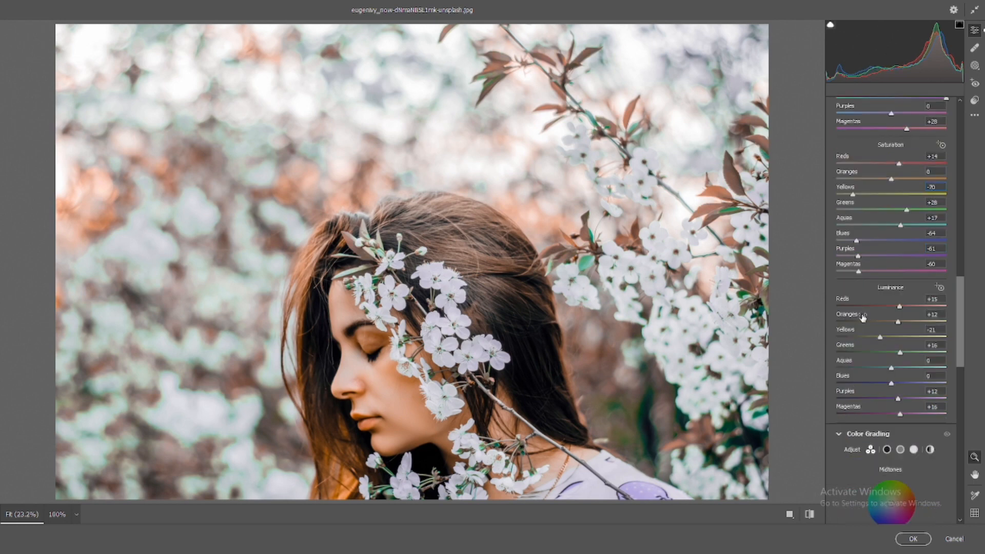
{"action": "left_click", "coordinate": [880, 337]}
{"action": "mouse_move", "coordinate": [879, 337]}
{"action": "left_mouse_down"}
{"action": "mouse_move", "coordinate": [861, 334]}
{"action": "mouse_move", "coordinate": [873, 330]}
{"action": "left_mouse_up"}
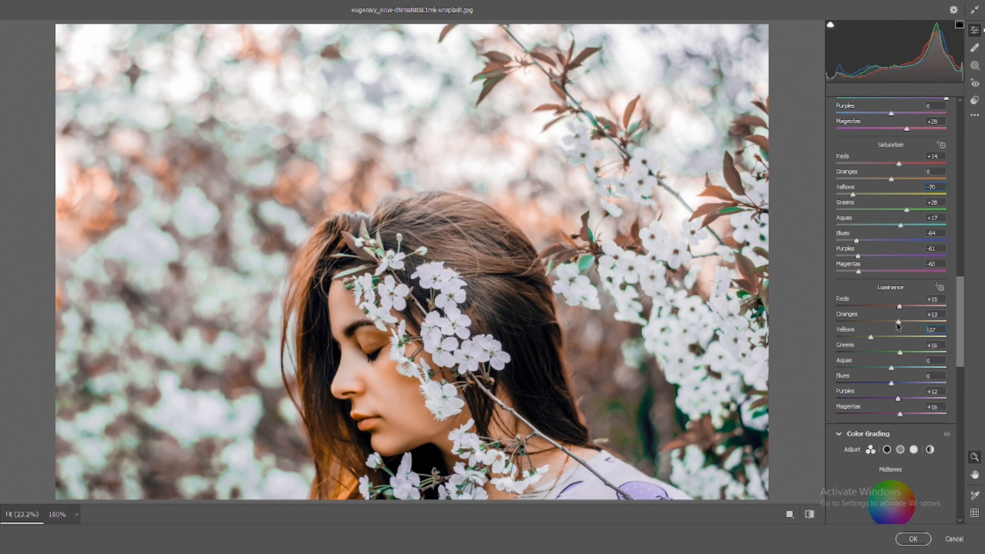
Color-grade the shadows toward blue, the highlights with hue 195 and saturation 32, and the midtones with hue 38 and saturation 9
{"action": "scroll", "coordinate": [898, 324], "scroll_direction": "down", "scroll_amount": 3}
{"action": "scroll", "coordinate": [895, 322], "scroll_direction": "down", "scroll_amount": 5}
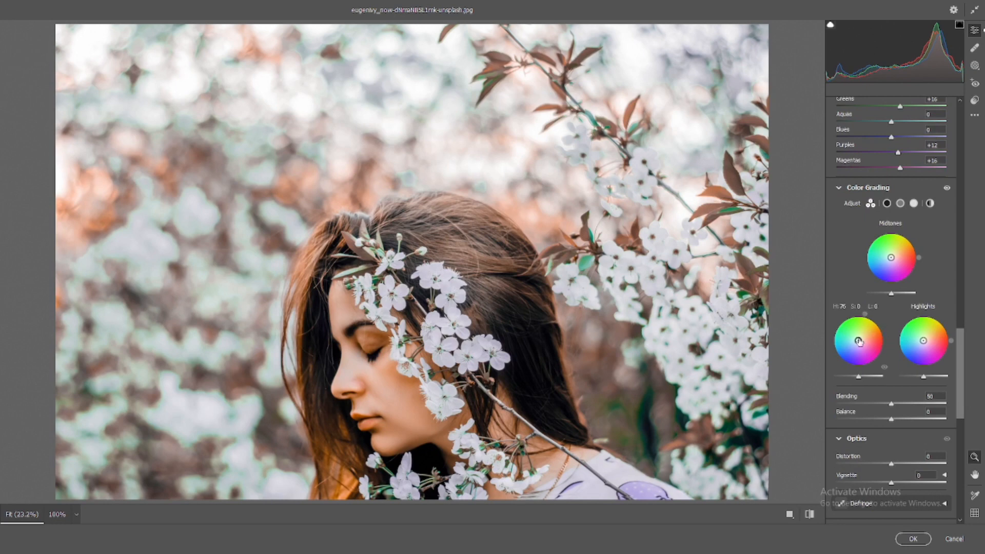
{"action": "left_click_drag", "start_coordinate": [859, 342], "coordinate": [851, 363]}
{"action": "left_click_drag", "start_coordinate": [923, 341], "coordinate": [918, 342]}
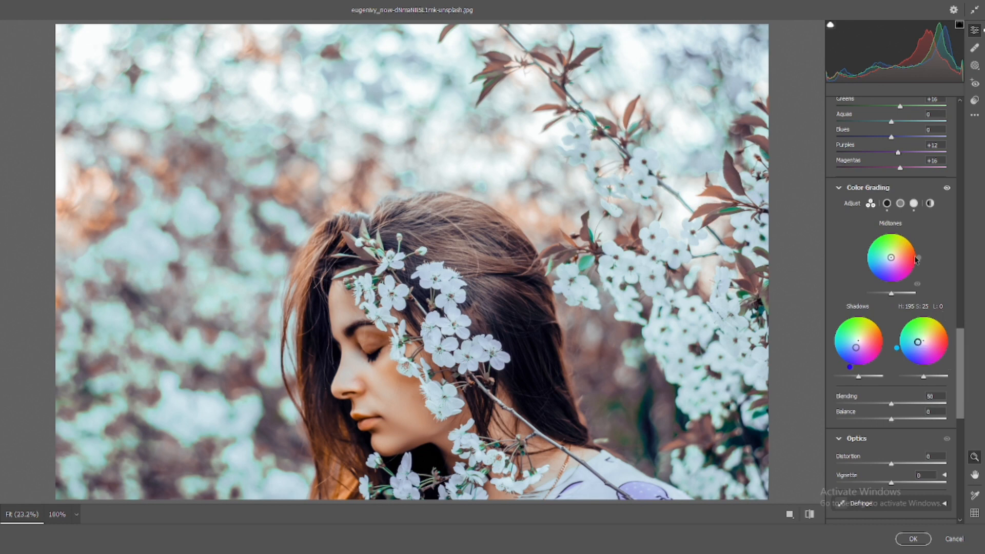
{"action": "left_click_drag", "start_coordinate": [891, 257], "coordinate": [927, 234]}
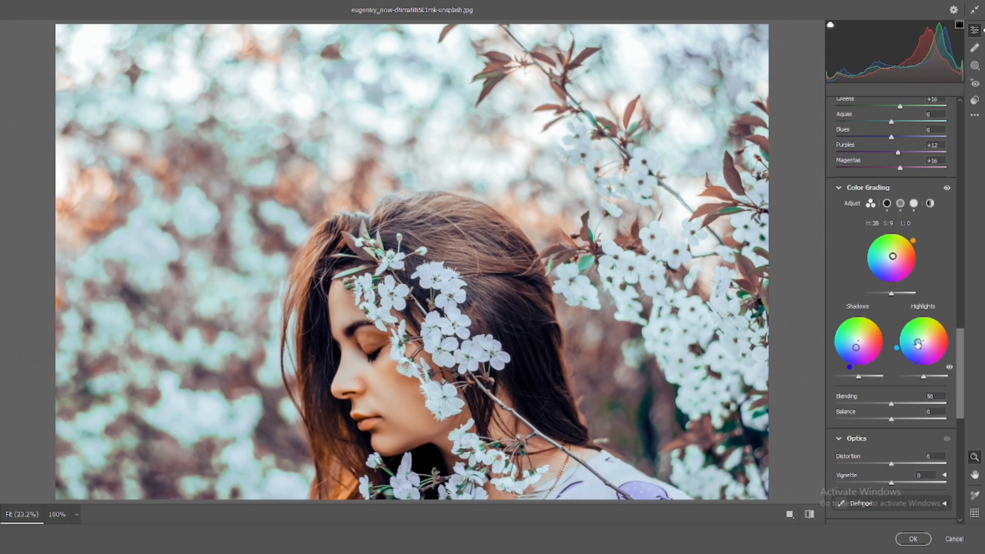
{"action": "left_click_drag", "start_coordinate": [918, 342], "coordinate": [917, 343]}
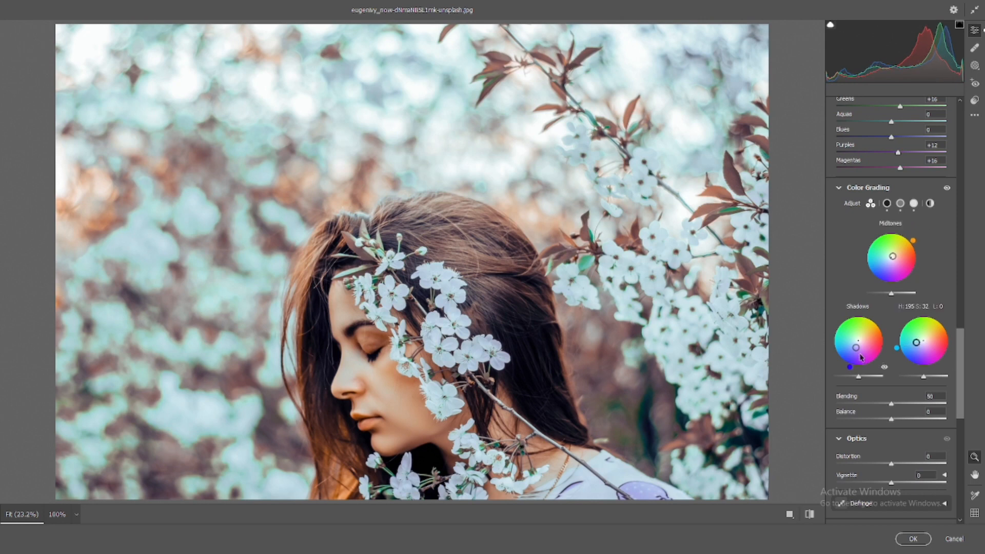
{"action": "left_click_drag", "start_coordinate": [855, 347], "coordinate": [856, 347]}
Compare the edited photo with its default settings by toggling between both versions
{"action": "scroll", "coordinate": [878, 310], "scroll_direction": "down", "scroll_amount": 10}
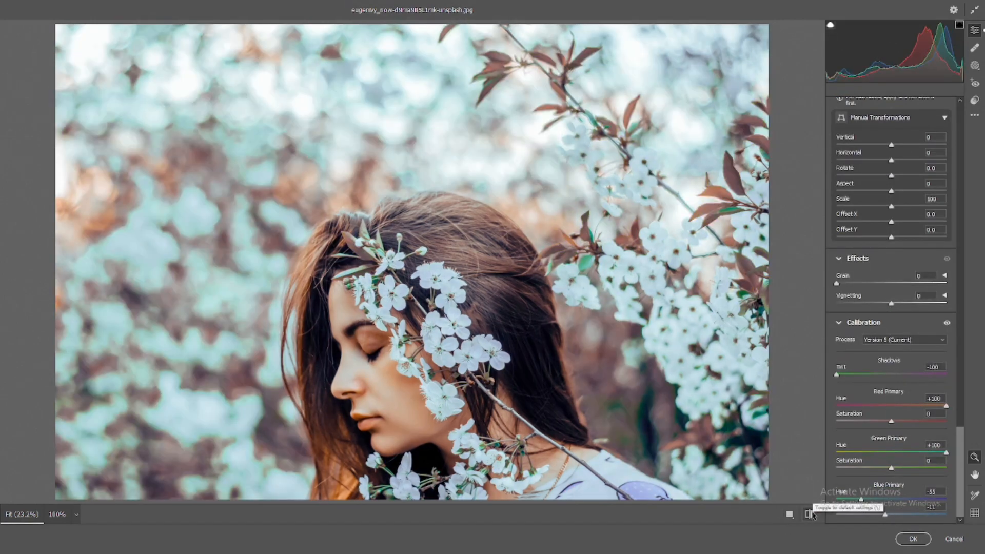
{"action": "left_click", "coordinate": [811, 515]}
{"action": "left_click", "coordinate": [810, 514]}
{"action": "left_click", "coordinate": [811, 514]}
{"action": "left_click", "coordinate": [811, 515]}
Add highlight, midtone and shadow points to the RGB point curve and raise its black point slightly to fade the blacks
{"action": "scroll", "coordinate": [894, 336], "scroll_direction": "up", "scroll_amount": 10}
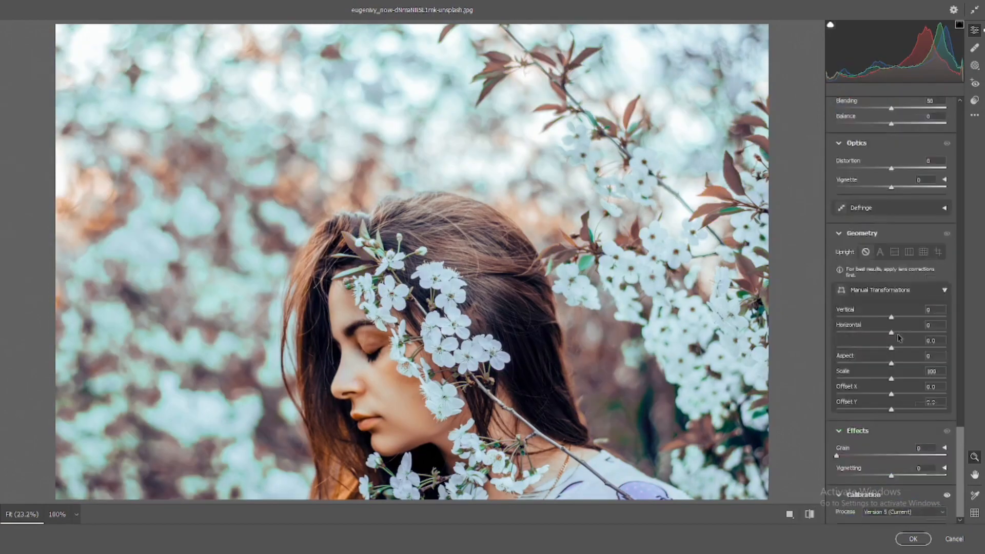
{"action": "scroll", "coordinate": [893, 332], "scroll_direction": "up", "scroll_amount": 8}
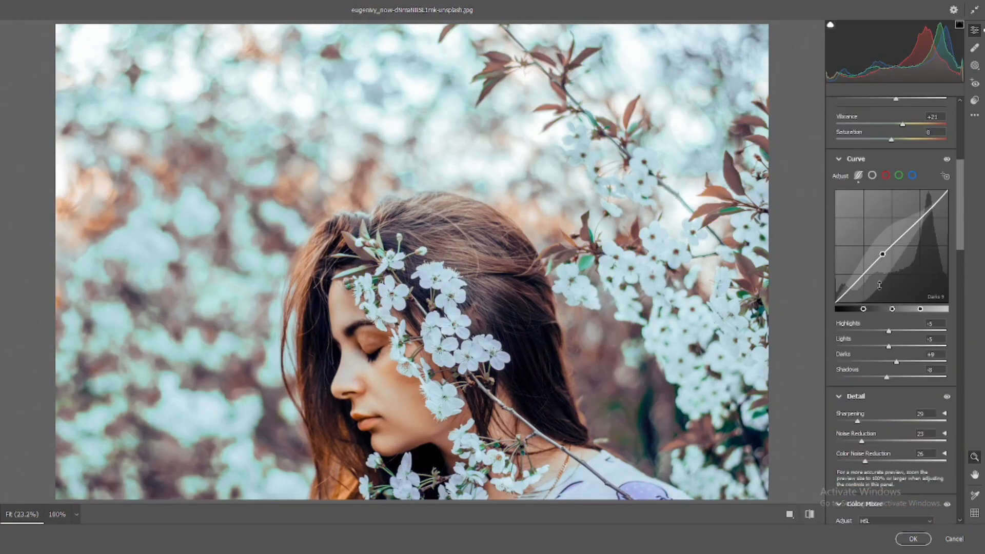
{"action": "left_click", "coordinate": [873, 298]}
{"action": "left_click", "coordinate": [921, 341]}
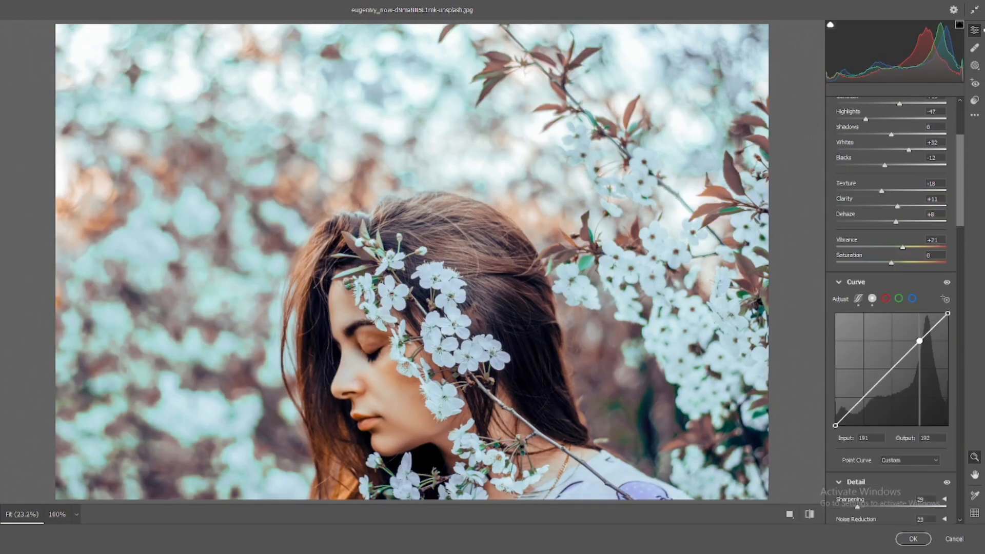
{"action": "left_click", "coordinate": [891, 367]}
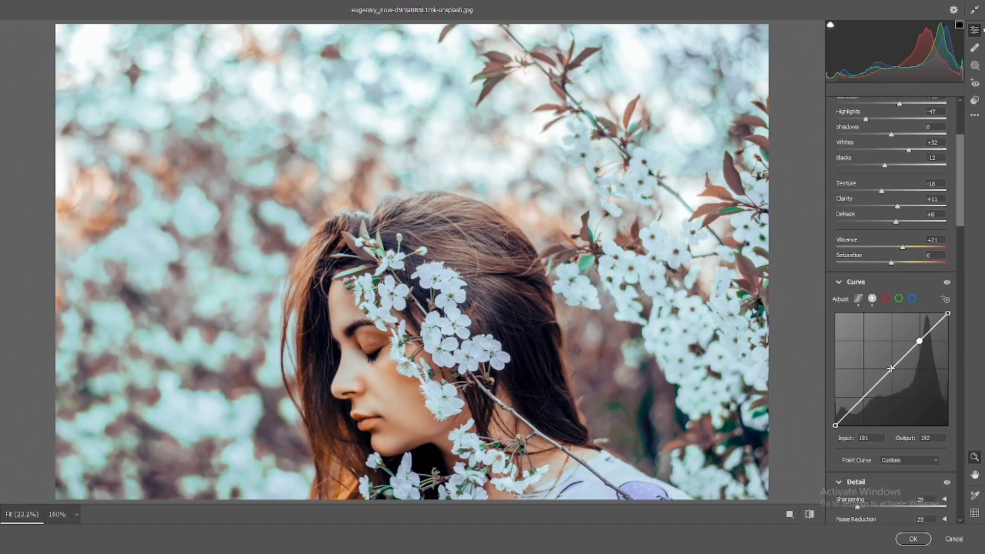
{"action": "left_click", "coordinate": [862, 397]}
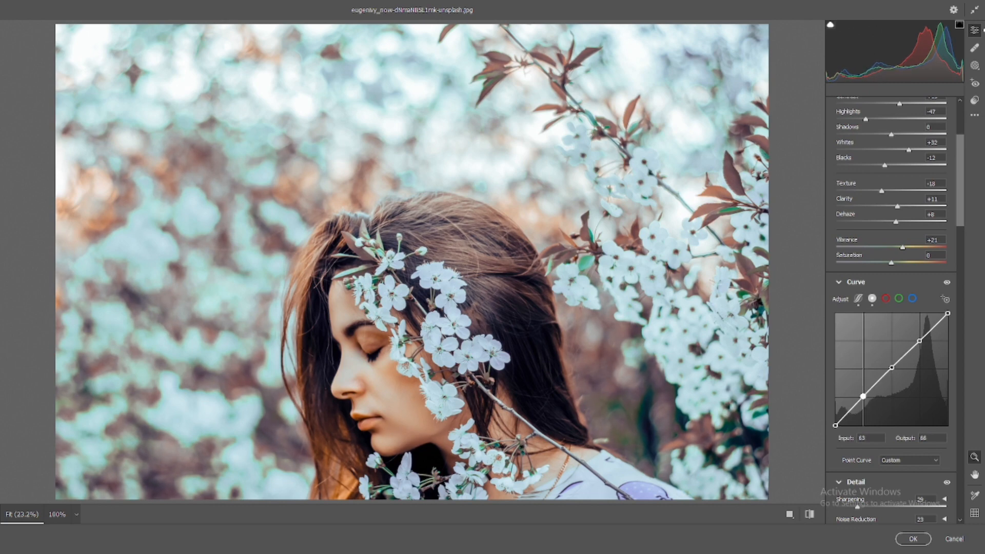
{"action": "left_click_drag", "start_coordinate": [835, 425], "coordinate": [835, 418]}
Add three points to the blue channel curve, lift its black point slightly and raise the highlight point at input 191 to about 196
{"action": "left_click", "coordinate": [885, 298]}
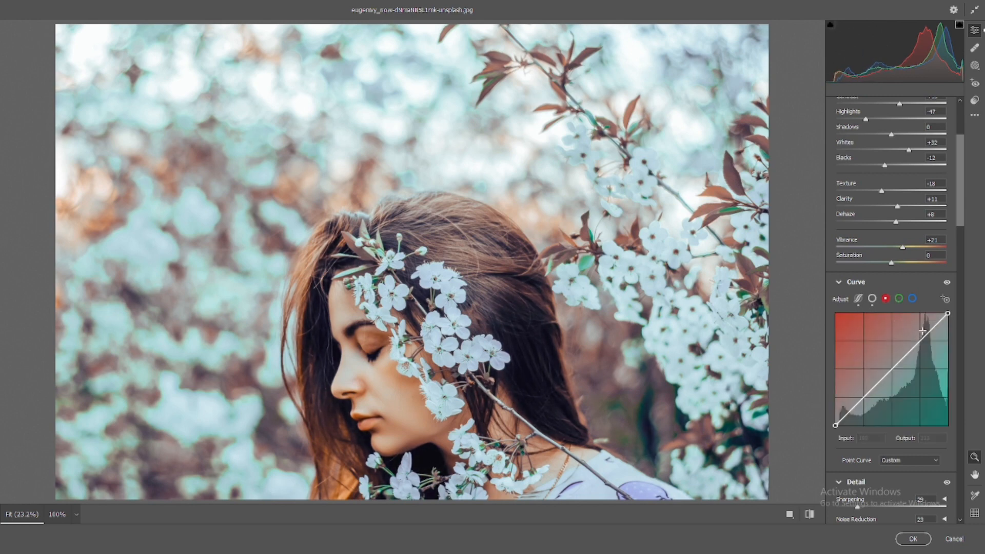
{"action": "left_click", "coordinate": [912, 298]}
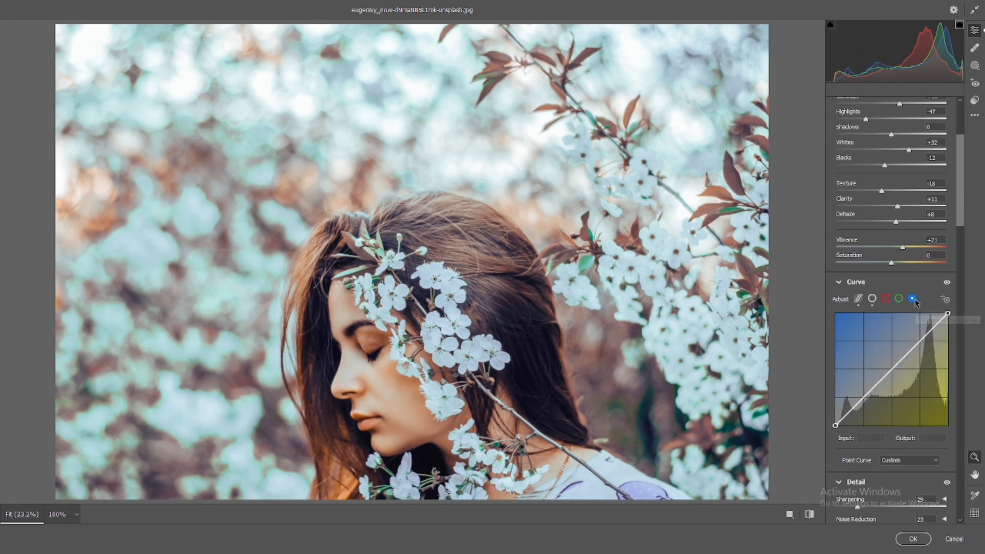
{"action": "left_click", "coordinate": [920, 340]}
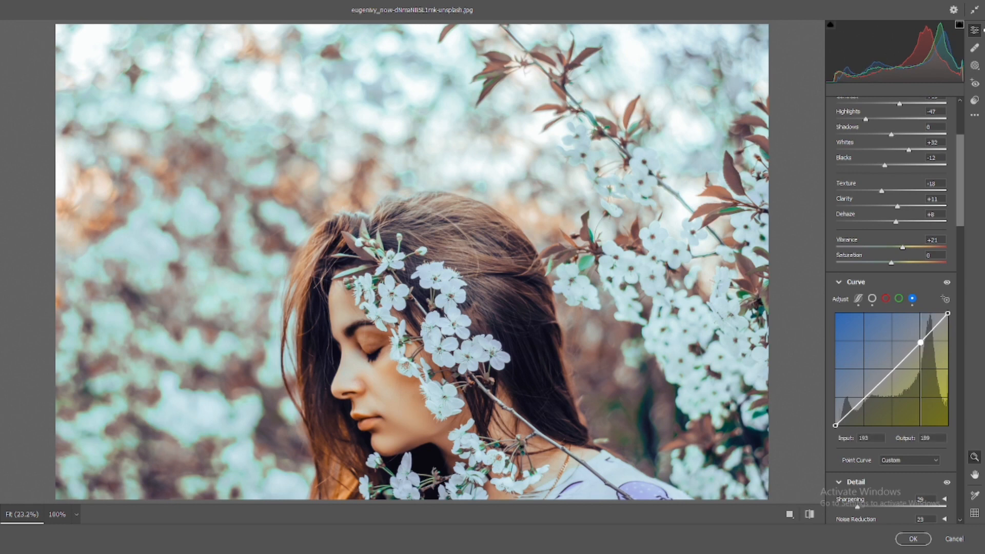
{"action": "left_click", "coordinate": [891, 371]}
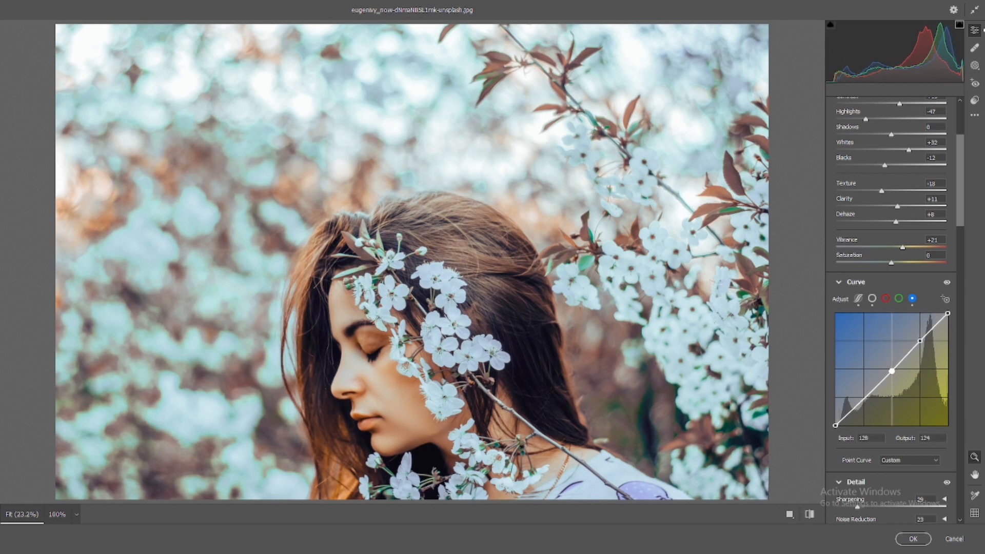
{"action": "left_click_drag", "start_coordinate": [891, 371], "coordinate": [891, 367]}
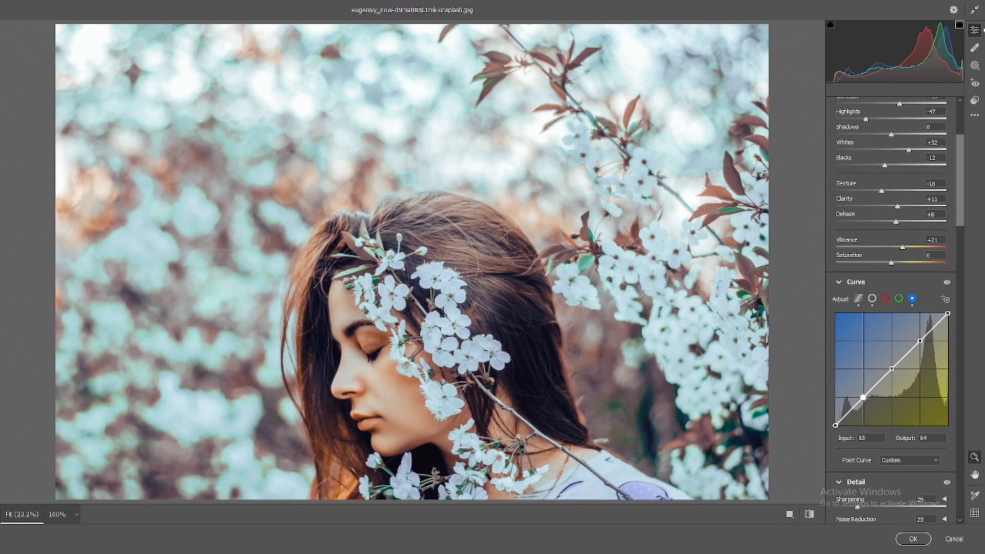
{"action": "left_click", "coordinate": [864, 397]}
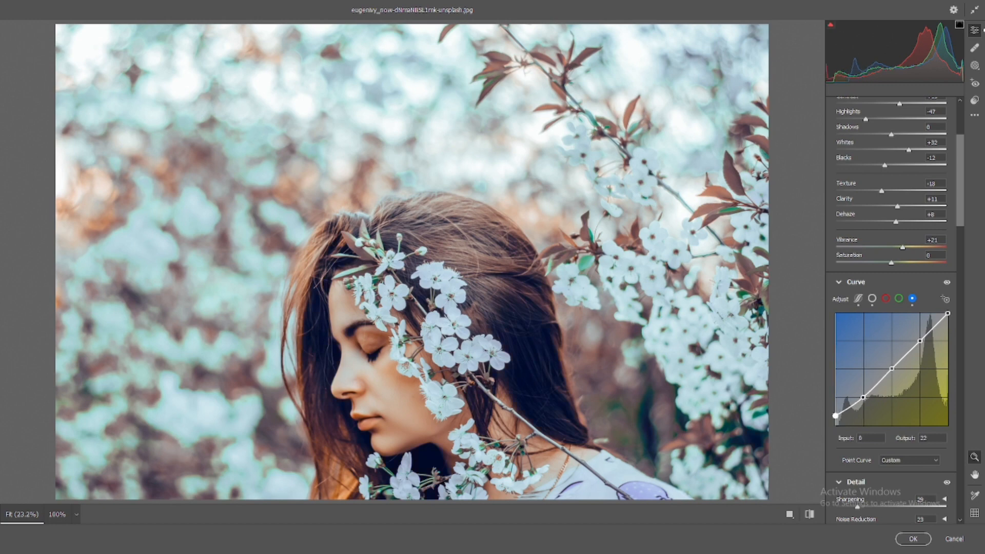
{"action": "left_click", "coordinate": [835, 426]}
{"action": "left_click_drag", "start_coordinate": [835, 425], "coordinate": [835, 420]}
{"action": "left_click_drag", "start_coordinate": [919, 340], "coordinate": [919, 339]}
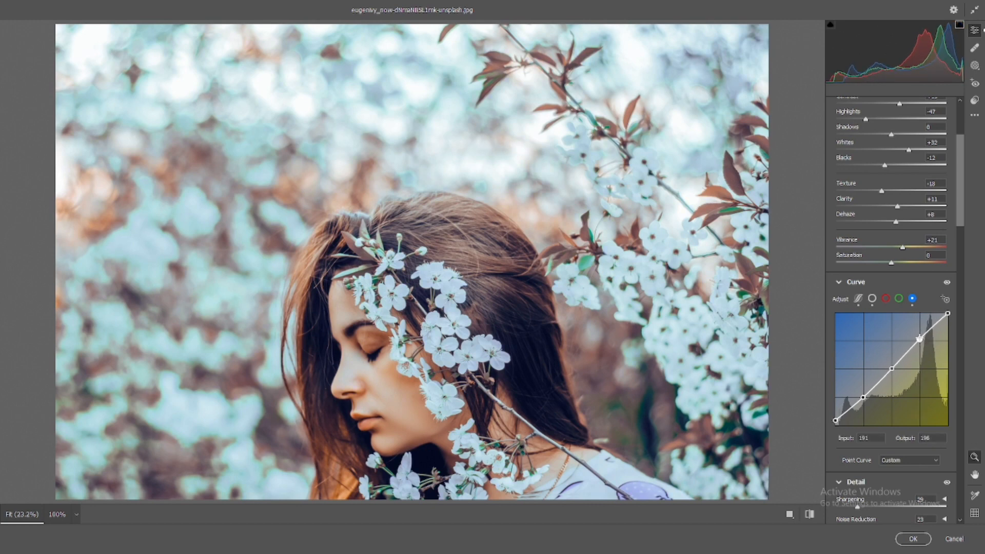
Add highlight, midtone and shadow points to the green channel curve and raise its black point to output 10
{"action": "left_click", "coordinate": [899, 298]}
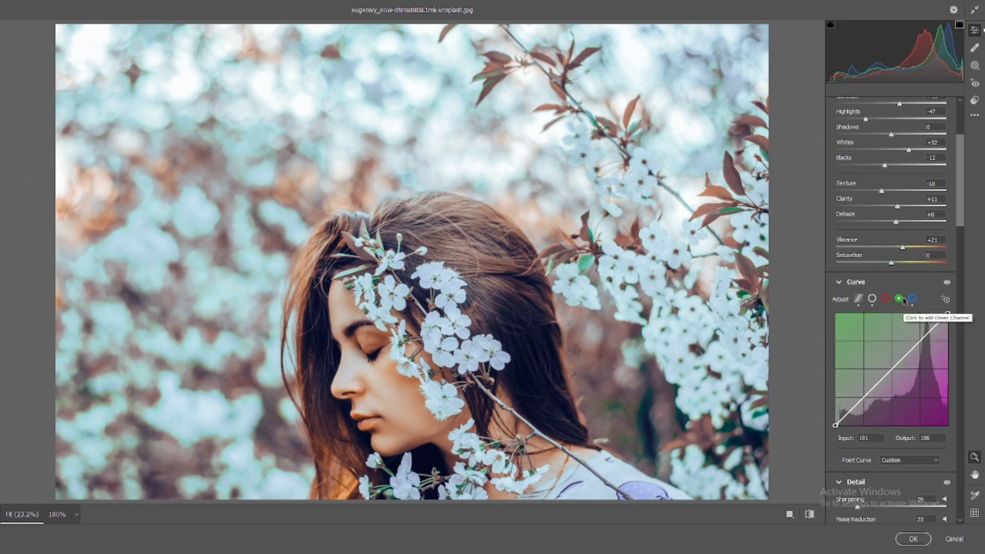
{"action": "left_click", "coordinate": [920, 339]}
{"action": "left_click", "coordinate": [891, 368]}
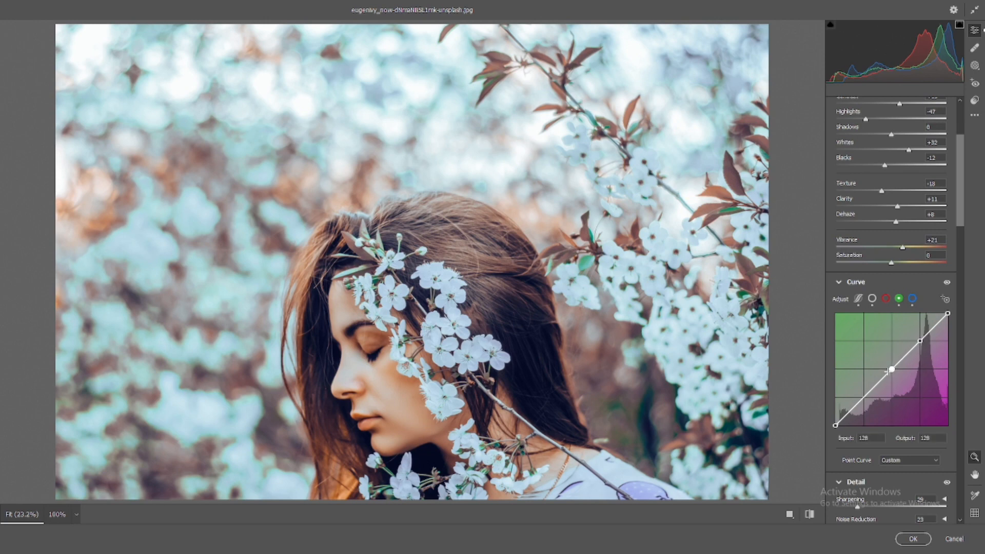
{"action": "left_click", "coordinate": [863, 396]}
{"action": "left_click_drag", "start_coordinate": [835, 426], "coordinate": [835, 419]}
{"action": "left_click_drag", "start_coordinate": [835, 417], "coordinate": [835, 421]}
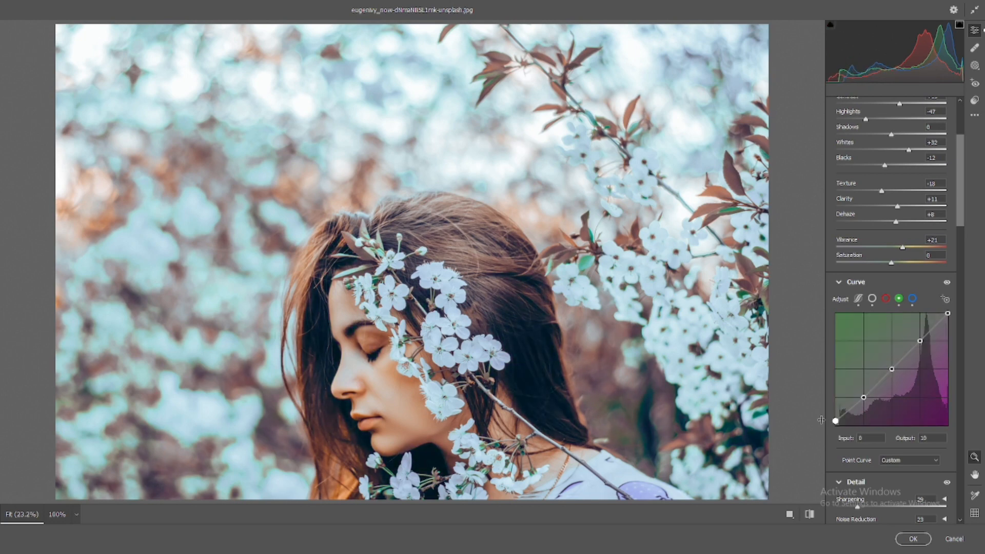
{"action": "mouse_move", "coordinate": [919, 340]}
{"action": "left_mouse_down"}
{"action": "mouse_move", "coordinate": [919, 349]}
{"action": "mouse_move", "coordinate": [920, 340]}
{"action": "left_mouse_up"}
Add three points to the red channel curve, move its black point to input 16 and nudge the highlight and midtone points slightly
{"action": "left_click", "coordinate": [886, 298]}
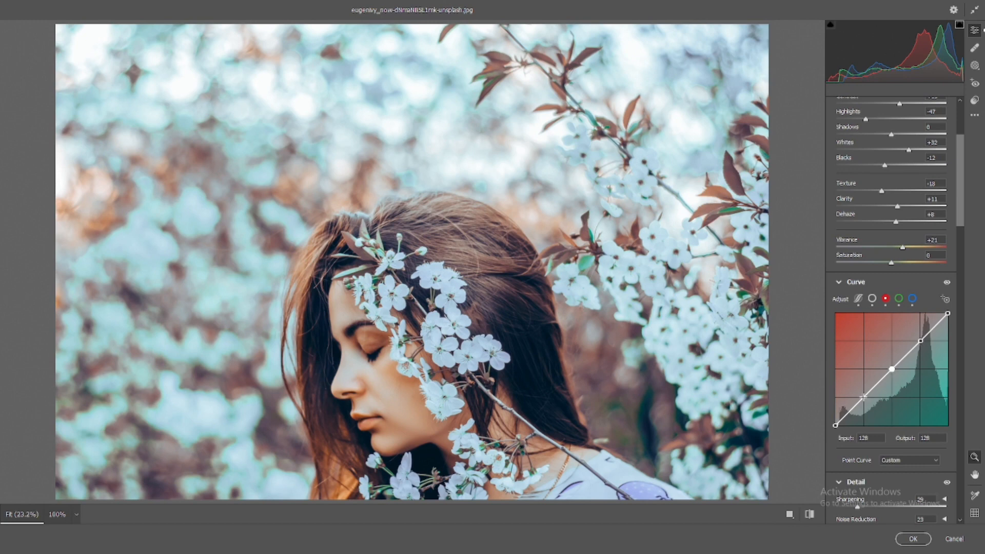
{"action": "mouse_move", "coordinate": [835, 425]}
{"action": "left_mouse_down"}
{"action": "mouse_move", "coordinate": [835, 409]}
{"action": "mouse_move", "coordinate": [843, 426]}
{"action": "left_mouse_up"}
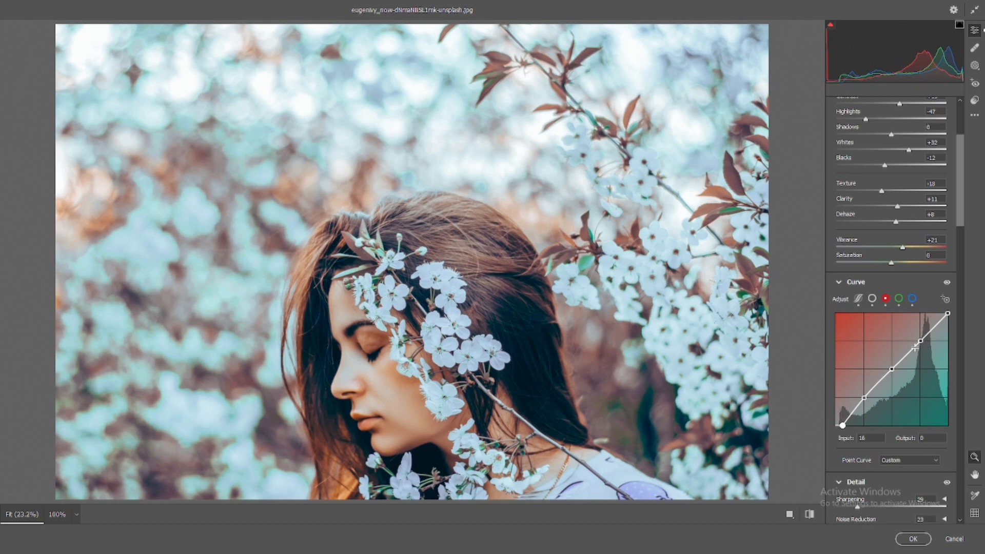
{"action": "left_click_drag", "start_coordinate": [920, 341], "coordinate": [922, 340]}
{"action": "left_click", "coordinate": [892, 369]}
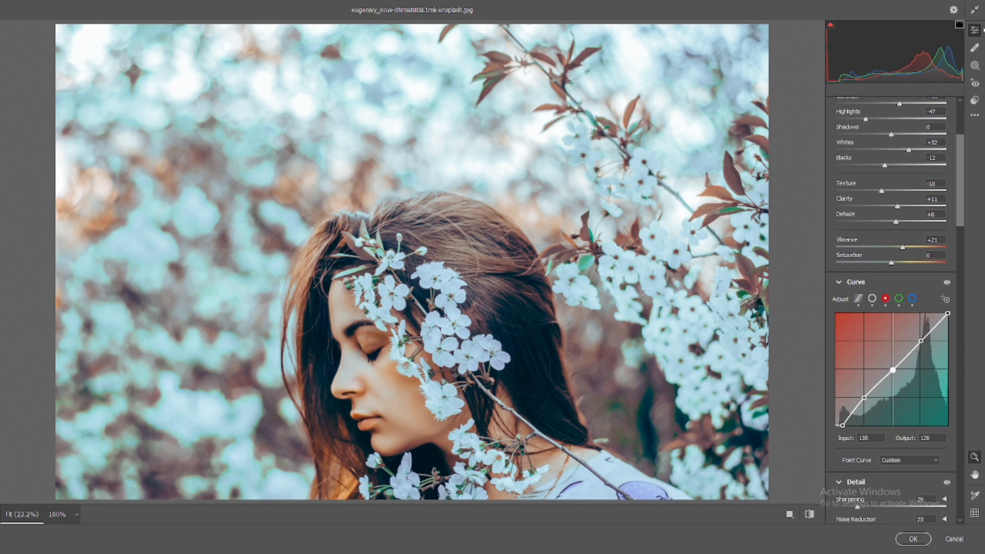
{"action": "left_click", "coordinate": [892, 369]}
Compare the curve-adjusted portrait with its default settings by switching repeatedly between the two versions
{"action": "scroll", "coordinate": [892, 369], "scroll_direction": "down", "scroll_amount": 15}
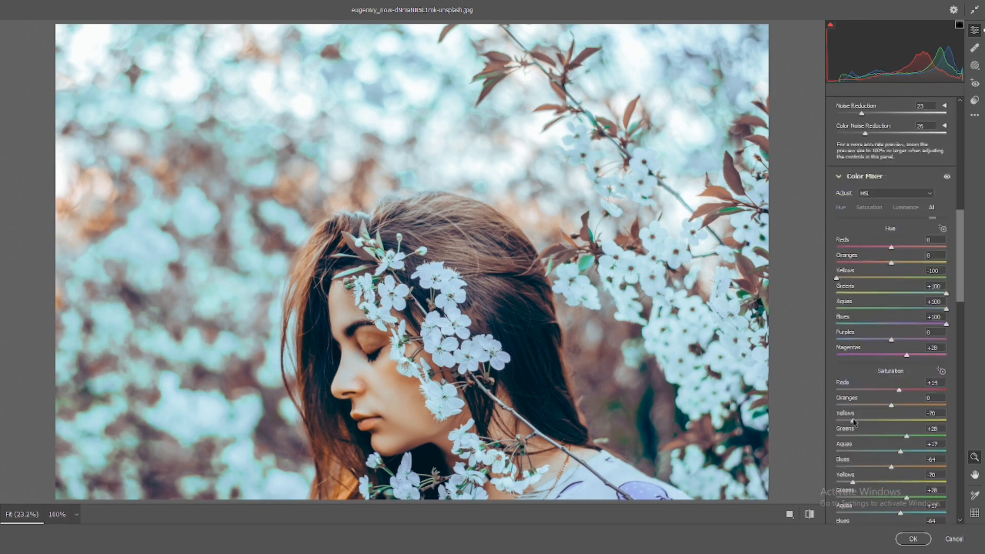
{"action": "left_click", "coordinate": [809, 513]}
{"action": "left_click", "coordinate": [809, 514]}
{"action": "left_click", "coordinate": [810, 514]}
{"action": "left_click", "coordinate": [810, 514]}
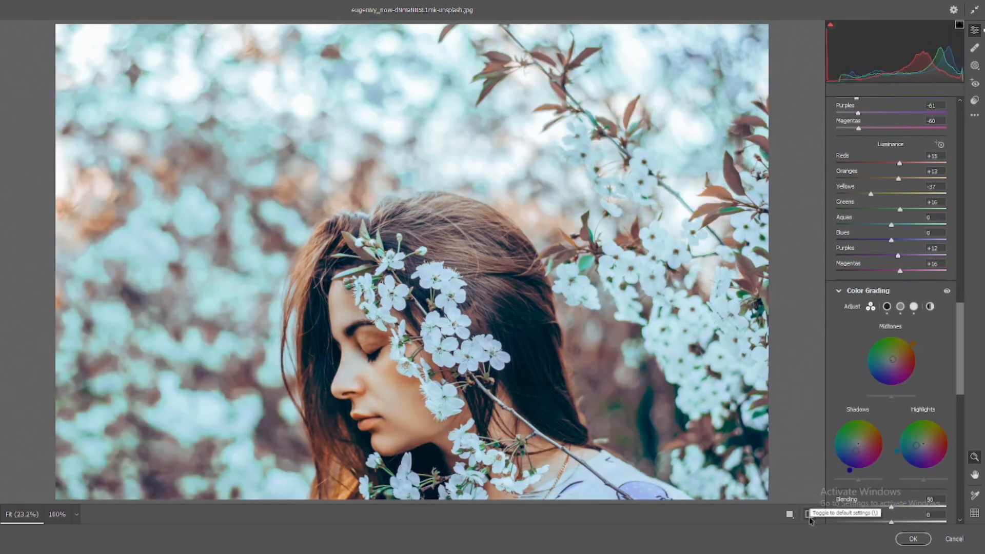
{"action": "left_click", "coordinate": [810, 514]}
{"action": "left_click", "coordinate": [809, 517]}
{"action": "left_click", "coordinate": [809, 517]}
{"action": "left_click", "coordinate": [809, 517]}
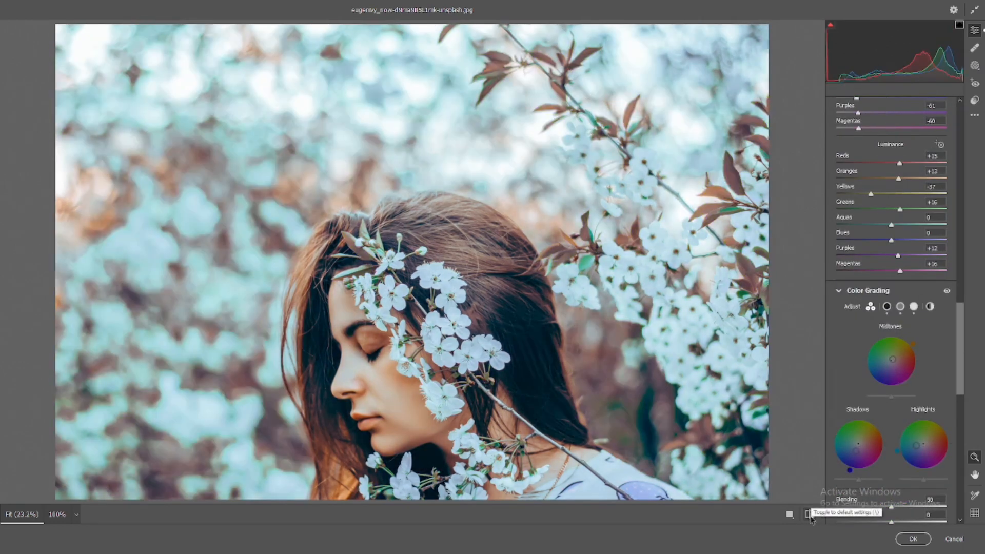
{"action": "left_click", "coordinate": [809, 517]}
{"action": "left_click", "coordinate": [810, 518]}
{"action": "left_click", "coordinate": [810, 518]}
{"action": "left_click", "coordinate": [810, 518]}
Set the photo's Texture to -21
{"action": "scroll", "coordinate": [858, 384], "scroll_direction": "up", "scroll_amount": 10}
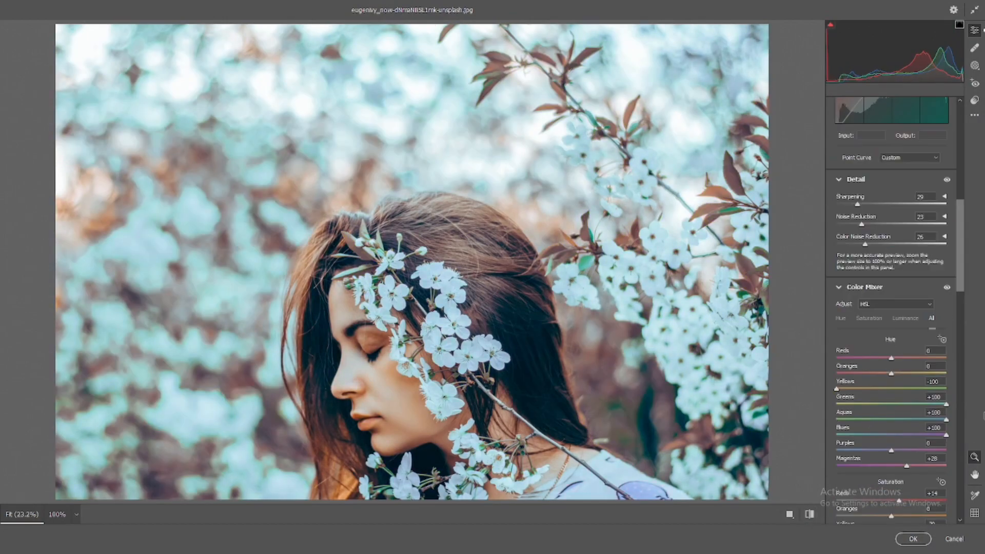
{"action": "scroll", "coordinate": [872, 251], "scroll_direction": "up", "scroll_amount": 6}
{"action": "scroll", "coordinate": [874, 254], "scroll_direction": "down", "scroll_amount": 4}
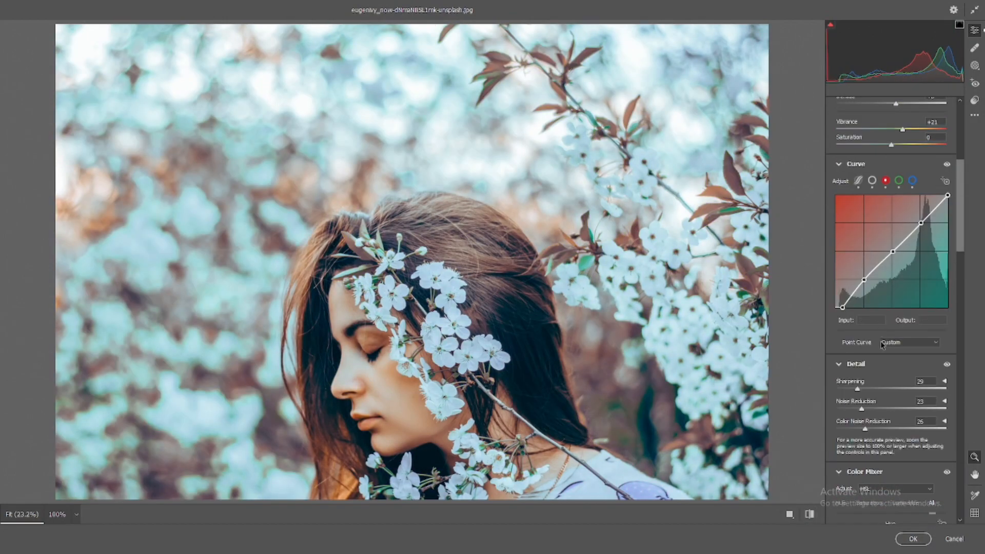
{"action": "scroll", "coordinate": [878, 259], "scroll_direction": "up", "scroll_amount": 4}
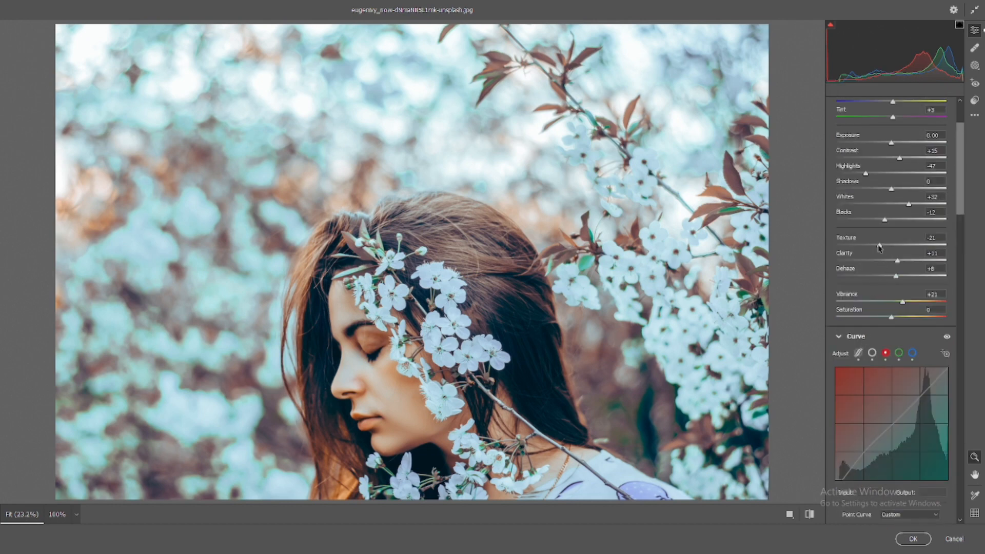
Review the adjustments down to Calibration and check the final grade against the photo's default settings
{"action": "scroll", "coordinate": [882, 252], "scroll_direction": "down", "scroll_amount": 15}
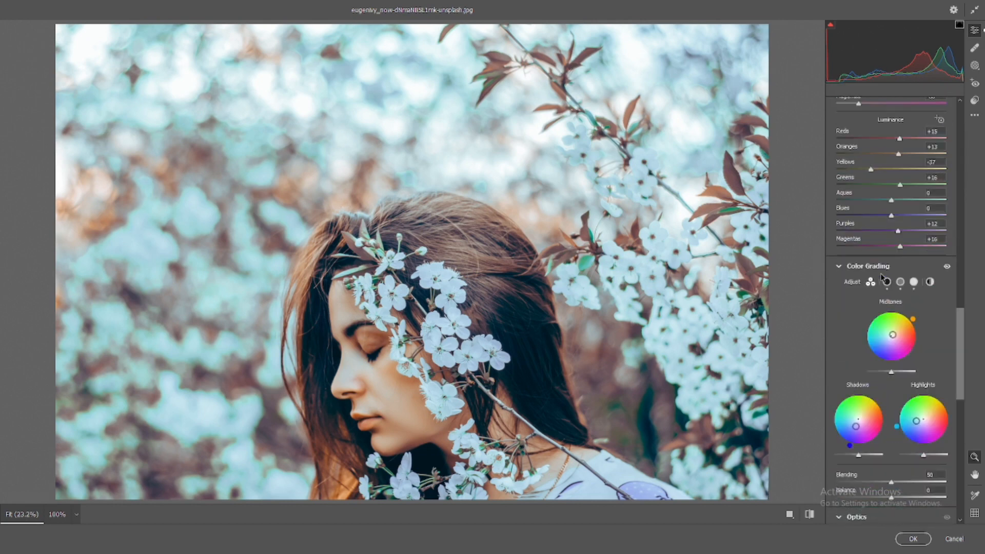
{"action": "left_click", "coordinate": [809, 514]}
{"action": "left_click", "coordinate": [809, 514]}
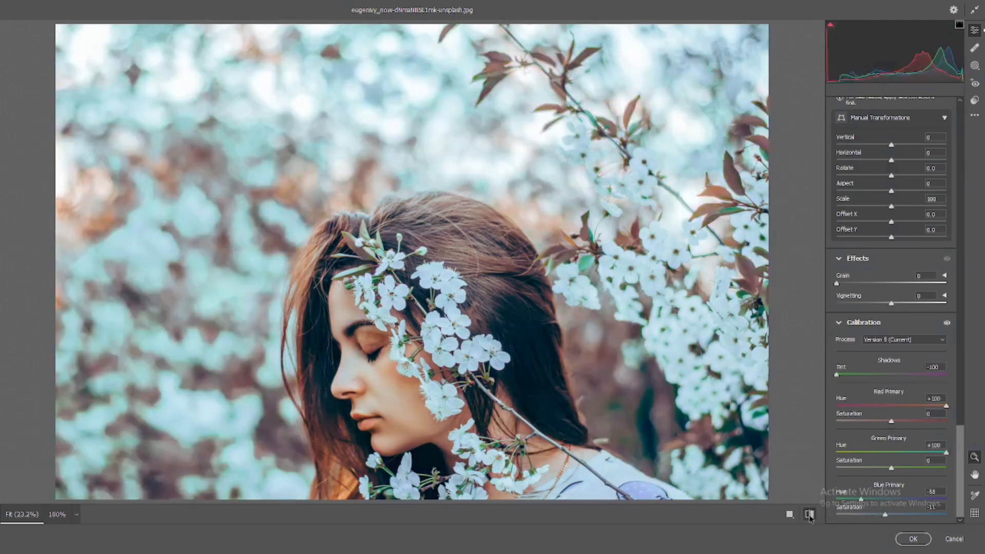
{"action": "left_click", "coordinate": [810, 514]}
{"action": "left_click", "coordinate": [809, 514]}
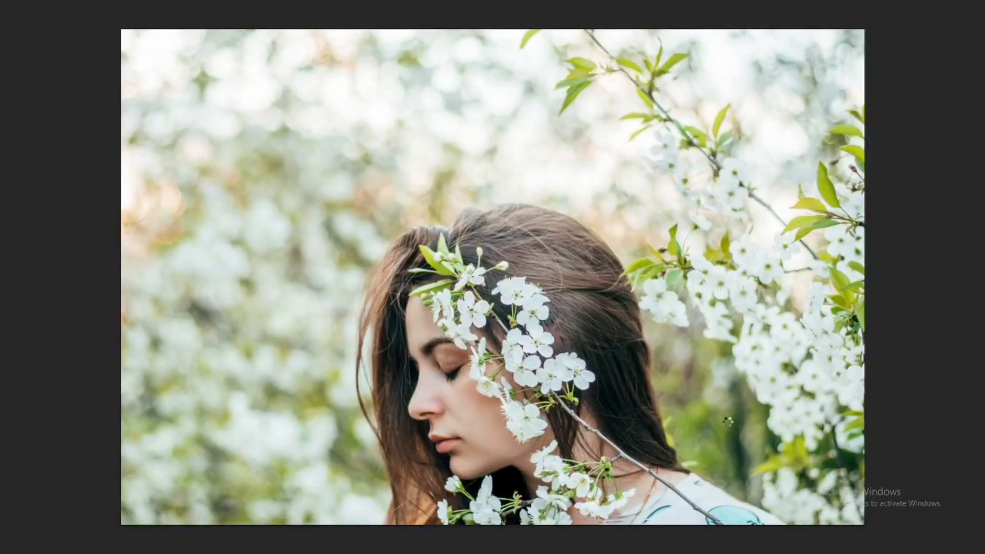